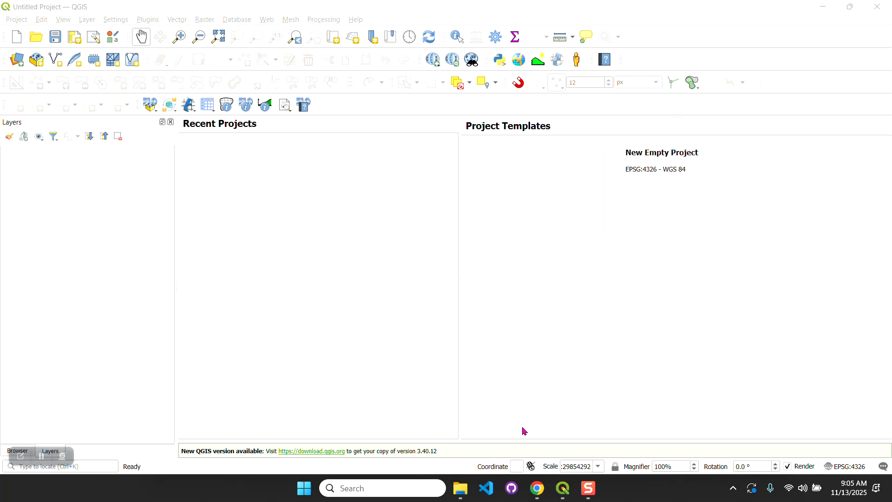
# - Bring up the QGIS download page in Chrome and run osgeo4w-setup.exe from the AFMA Workshop folder in Downloads
pyautogui.click(537, 488)
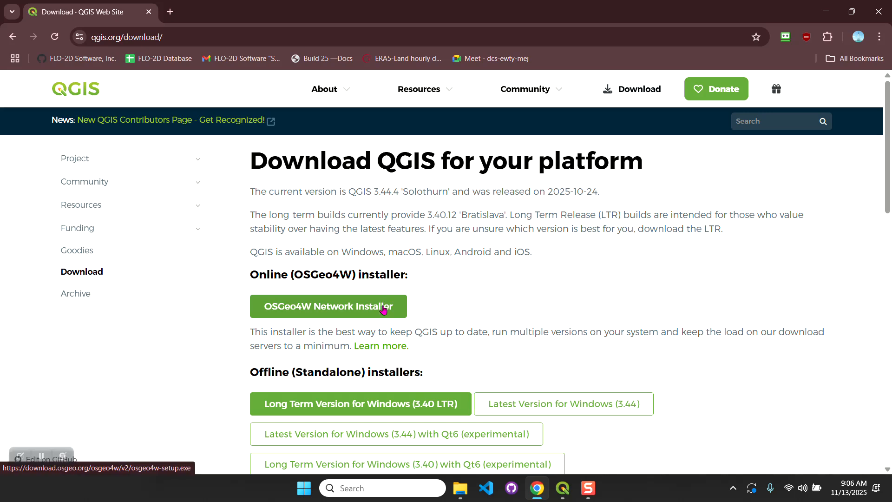
pyautogui.click(463, 495)
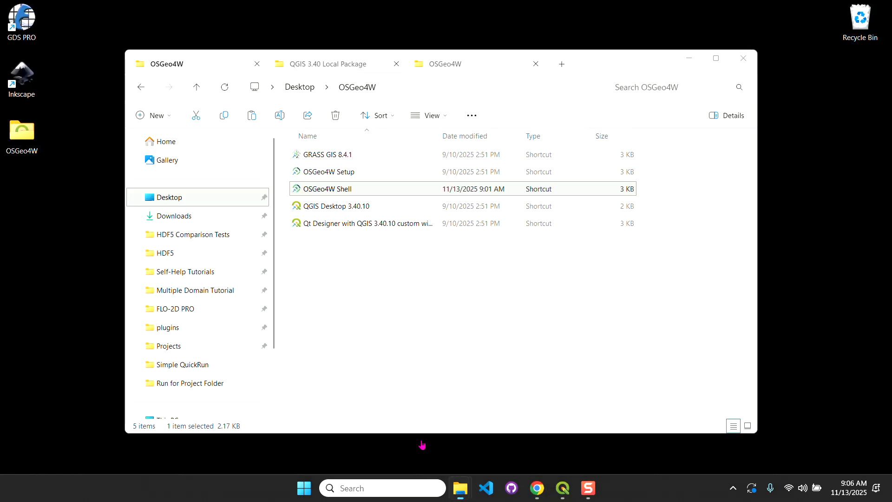
pyautogui.click(416, 435)
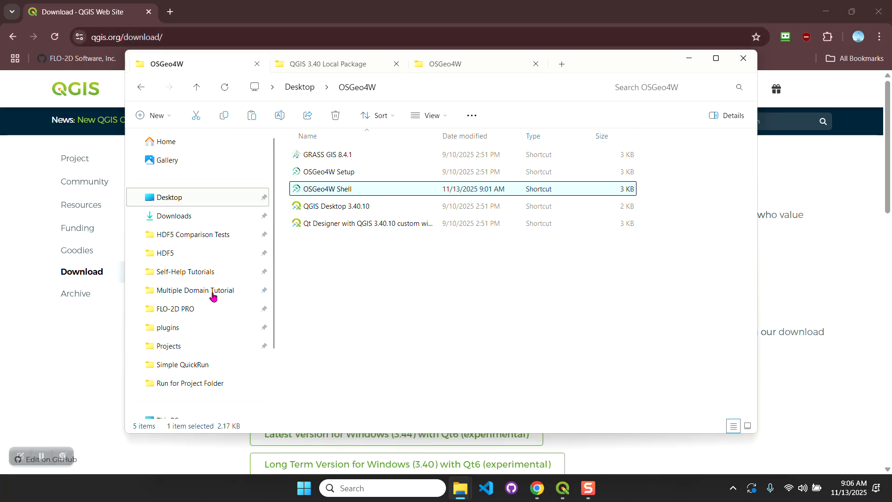
pyautogui.click(176, 222)
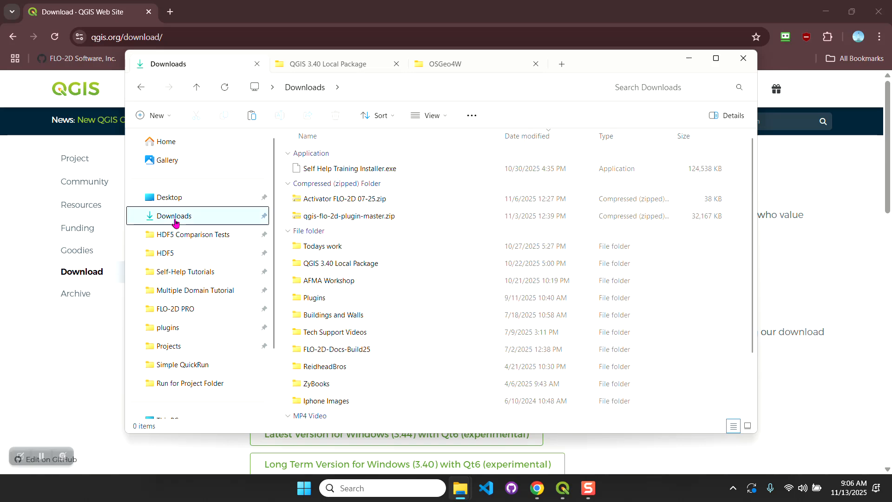
pyautogui.doubleClick(324, 283)
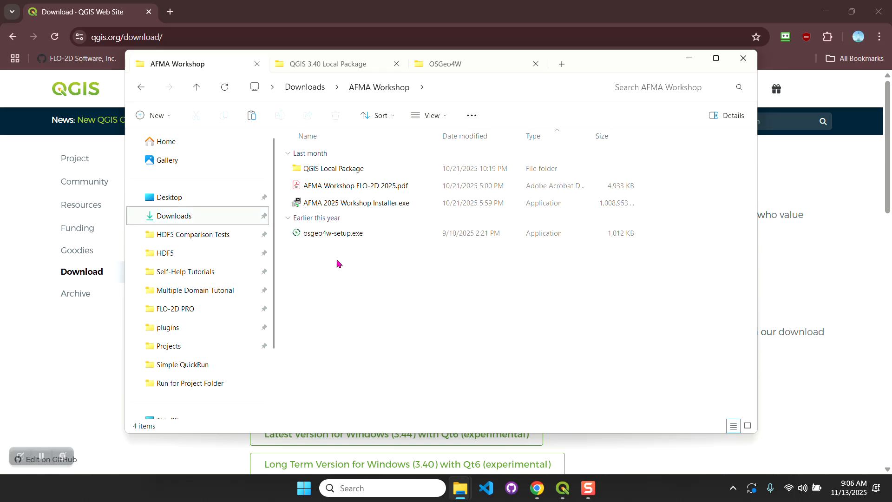
pyautogui.click(333, 239)
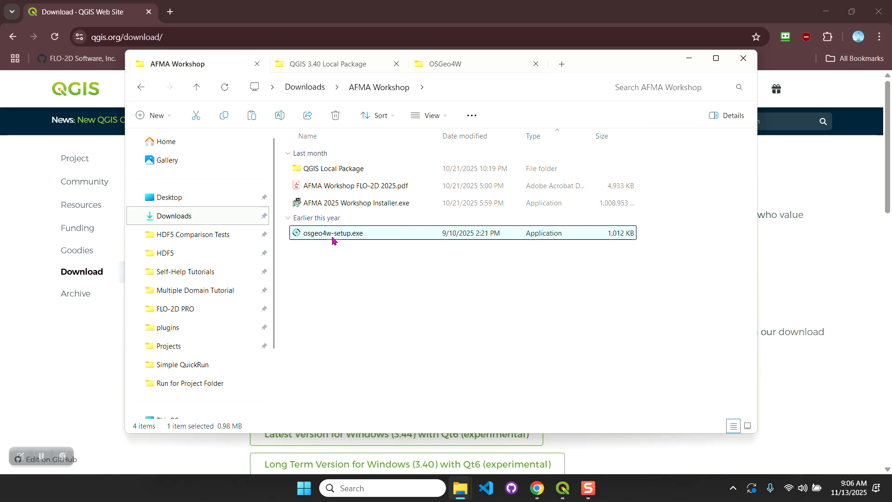
pyautogui.doubleClick(332, 233)
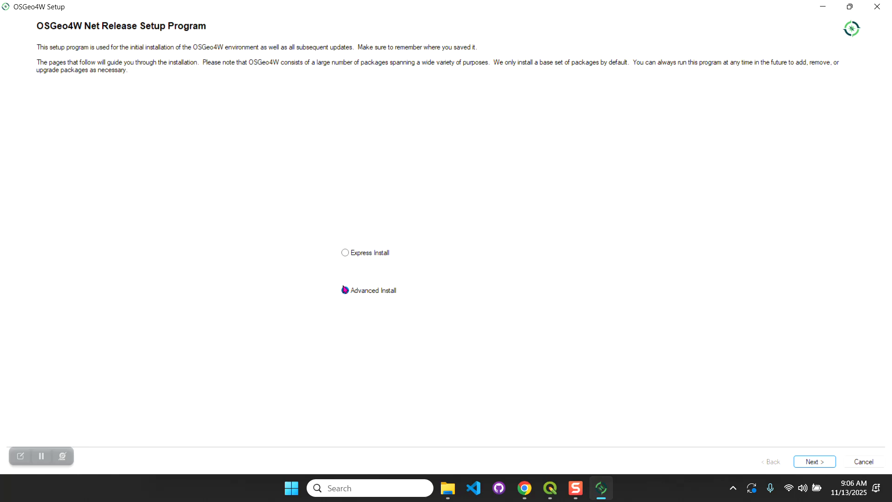
# - Proceed with Advanced Install and set the download source to Install from Local Directory, checking the QGIS Local Package folder in File Explorer
pyautogui.click(816, 462)
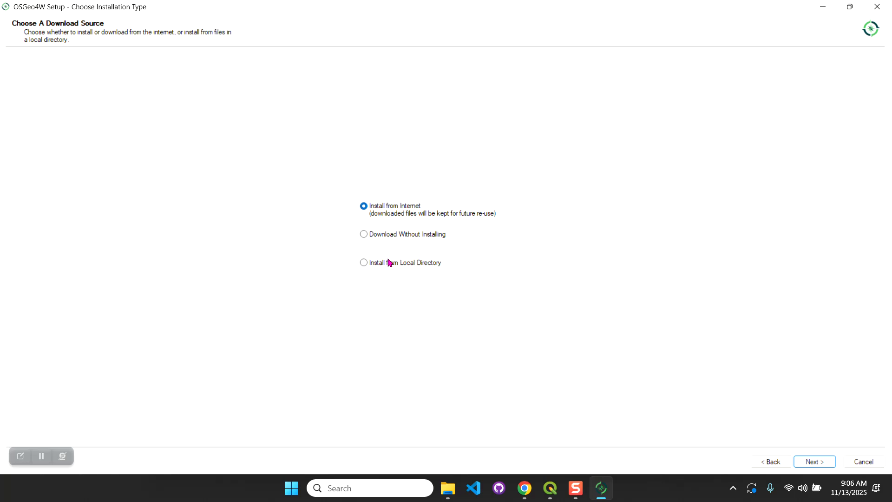
pyautogui.click(365, 263)
pyautogui.moveTo(453, 491)
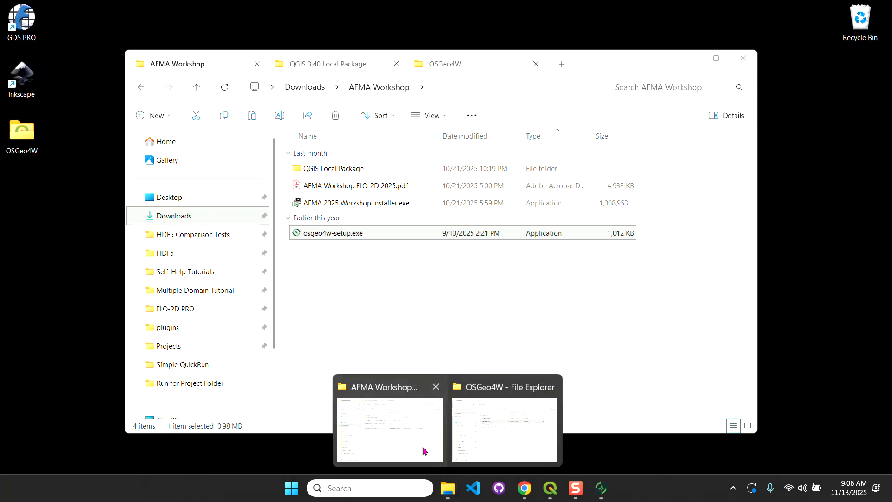
pyautogui.click(424, 450)
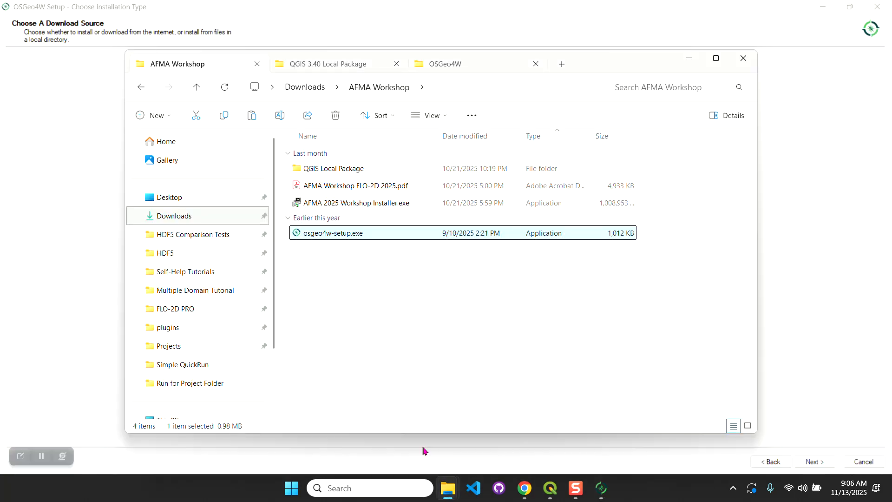
pyautogui.click(354, 170)
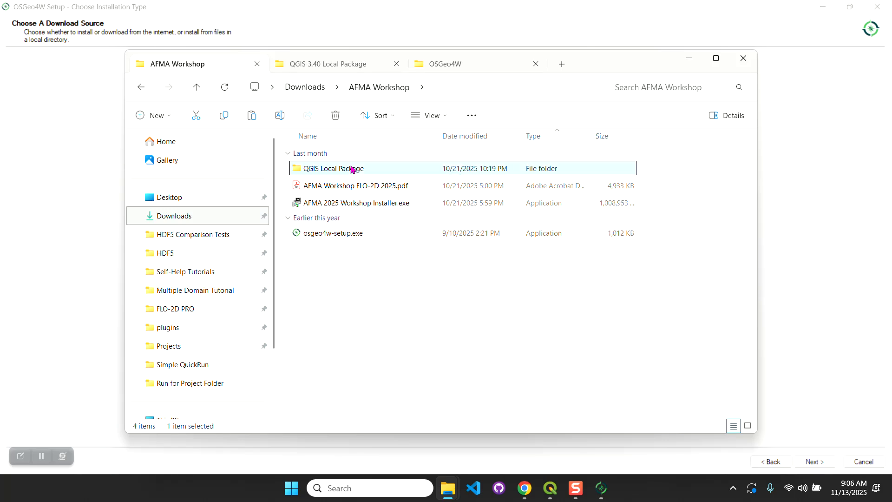
pyautogui.click(687, 62)
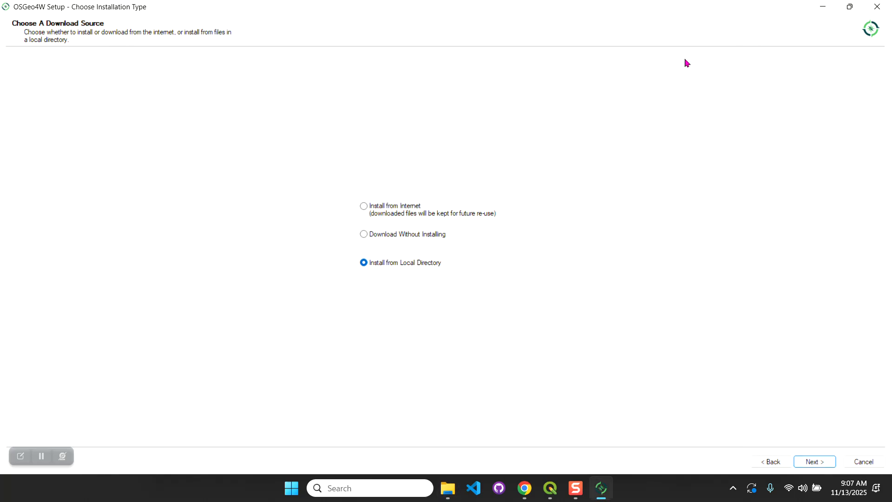
pyautogui.click(818, 462)
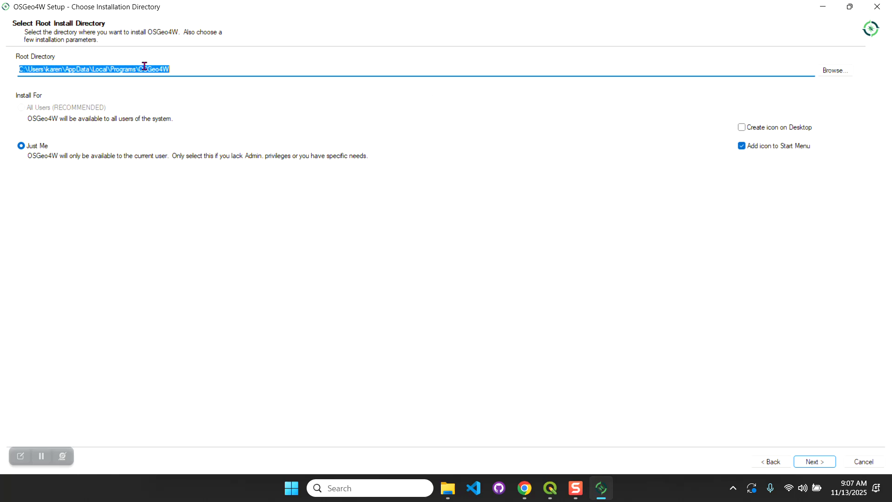
# - Keep the OSGeo4W root directory and enable creating an icon on the desktop
pyautogui.click(39, 70)
pyautogui.moveTo(25, 68); pyautogui.dragTo(133, 68)
pyautogui.click(769, 130)
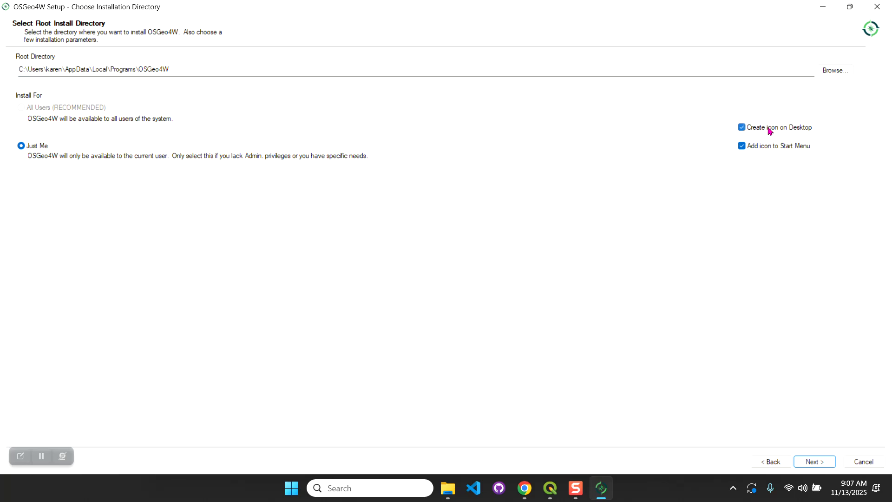
# - Examine the shortcuts in the desktop's OSGeo4W folder and return to OSGeo4W Setup
pyautogui.click(823, 7)
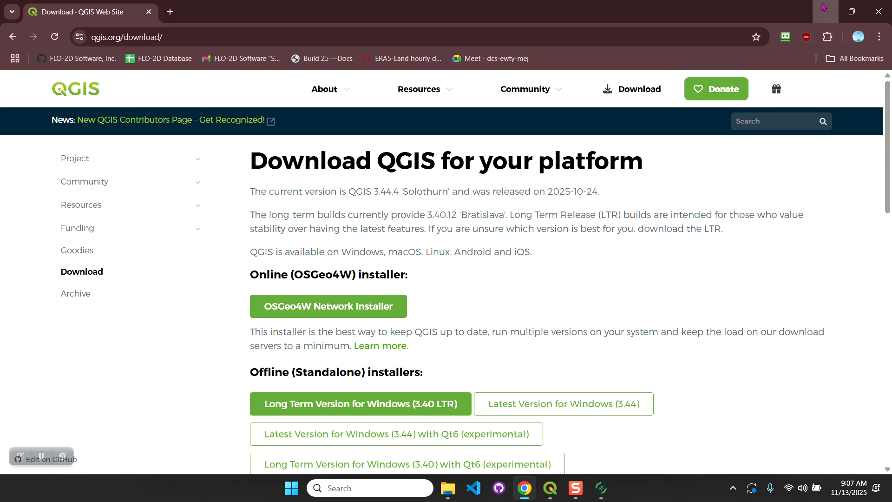
pyautogui.click(824, 8)
pyautogui.click(823, 6)
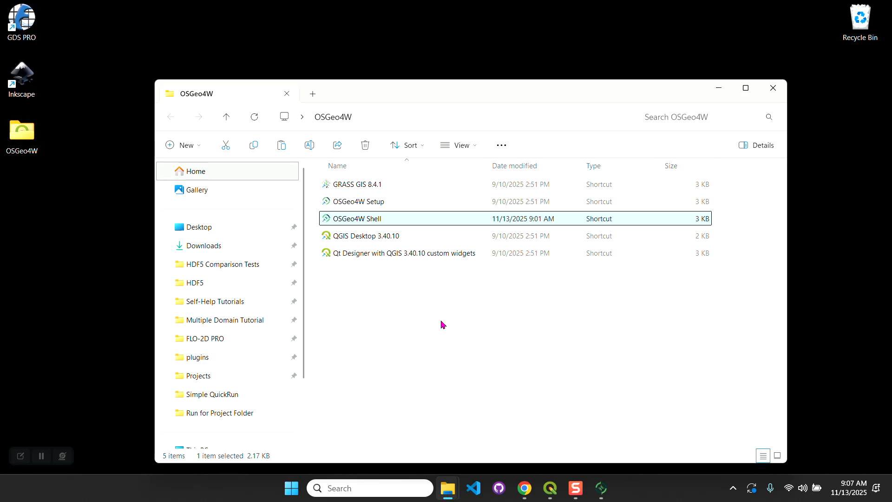
pyautogui.moveTo(452, 489)
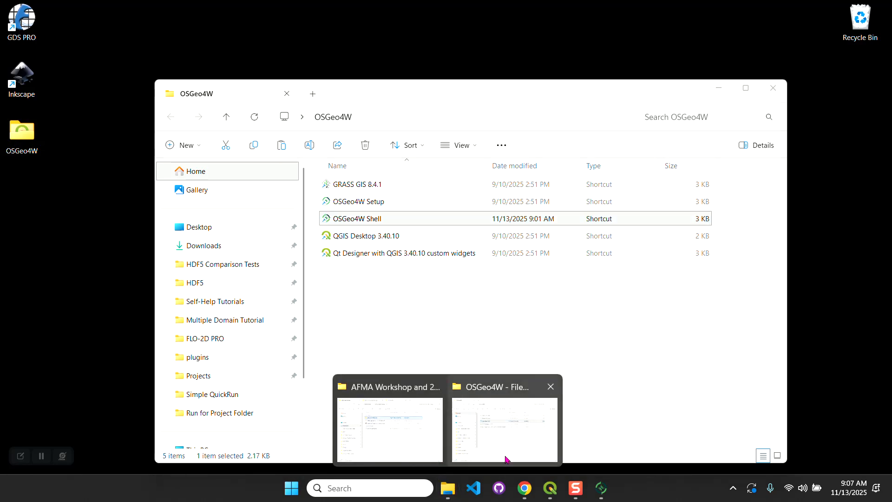
pyautogui.moveTo(400, 454)
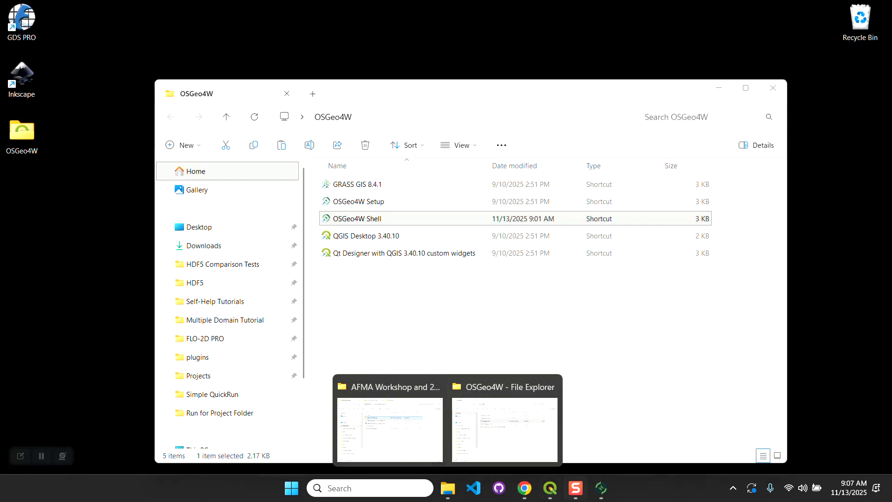
pyautogui.click(609, 495)
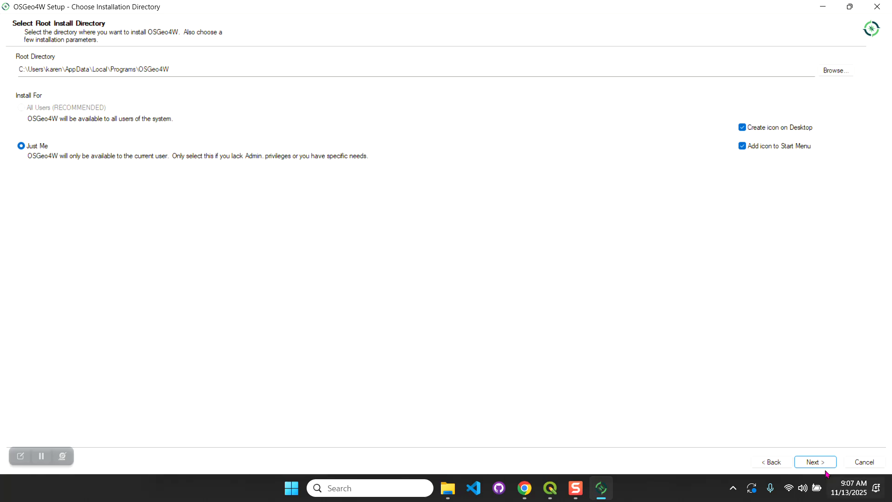
# - Accept the install directory settings and use QGIS 3.40 Local Package in Downloads as the local package directory
pyautogui.click(813, 464)
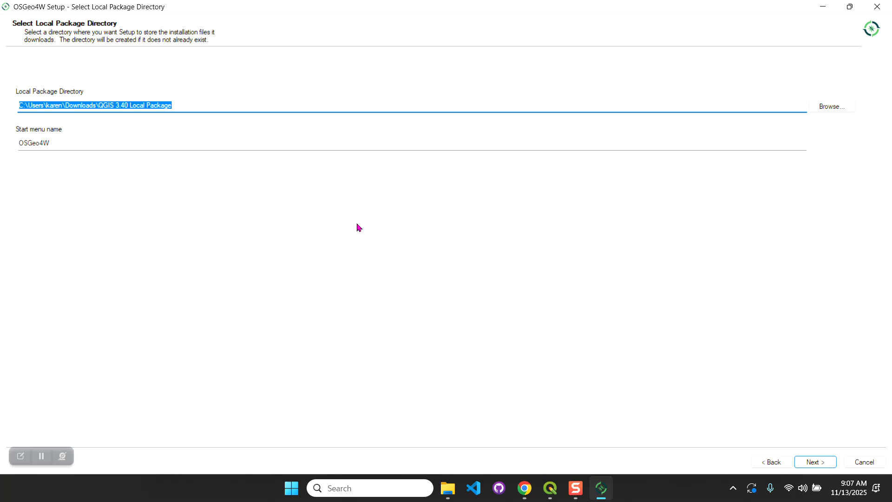
pyautogui.moveTo(452, 493)
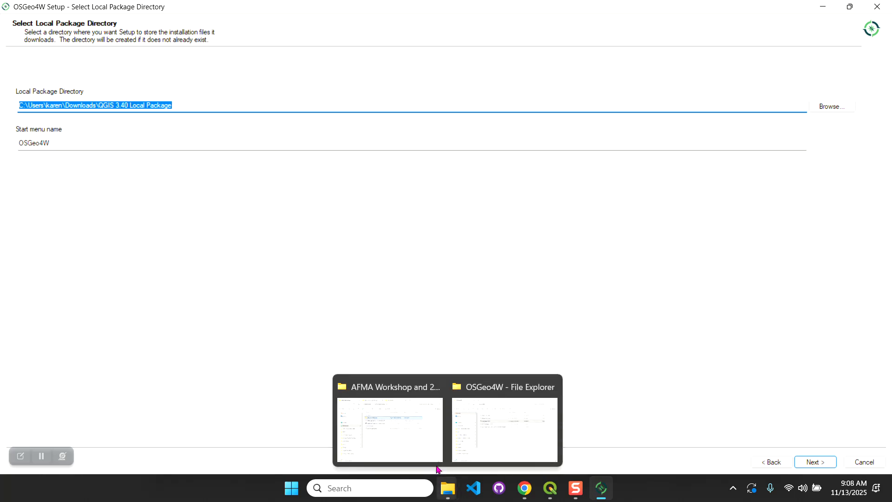
pyautogui.click(419, 441)
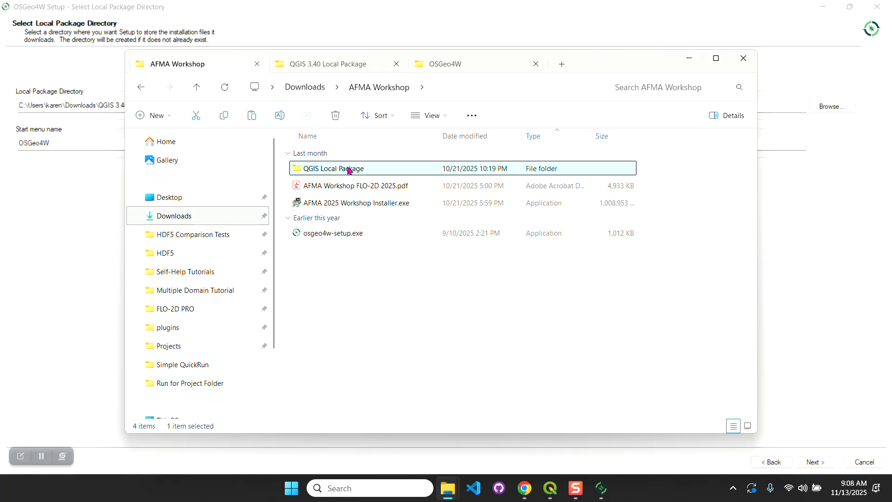
pyautogui.moveTo(609, 67); pyautogui.dragTo(674, 75)
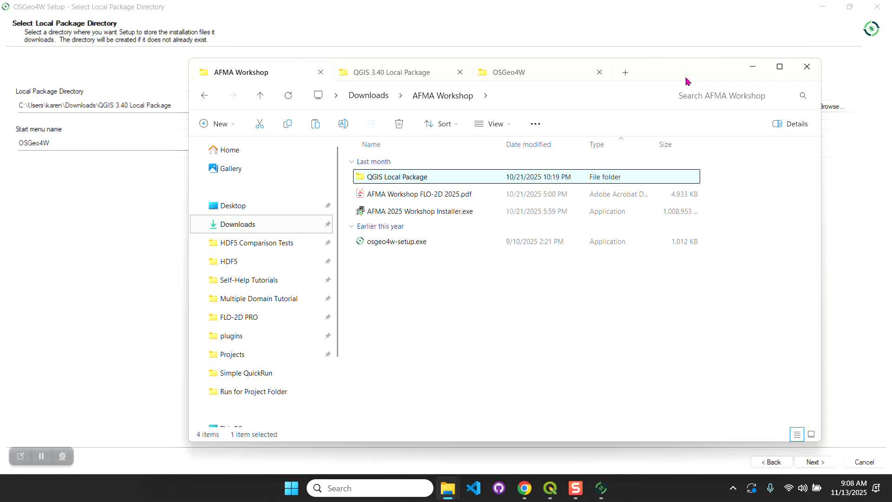
pyautogui.click(752, 67)
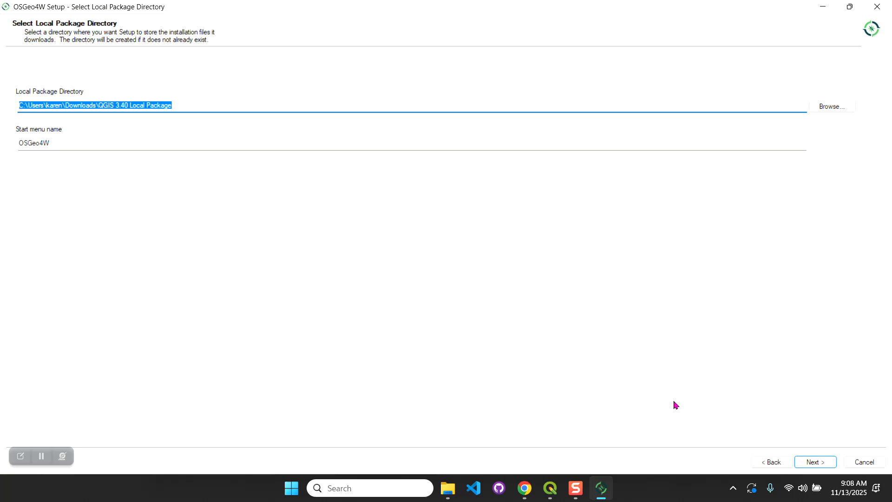
pyautogui.click(816, 461)
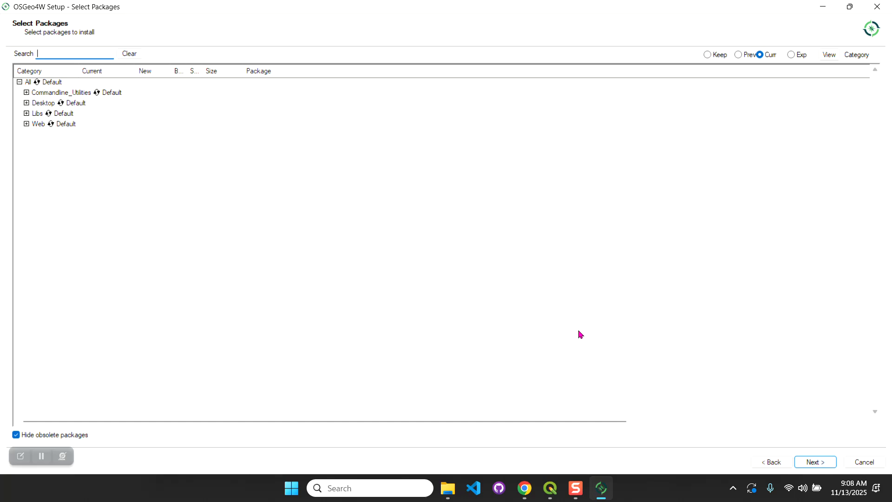
# - Examine the Desktop category's packages and cycle through the install options of GRASS GIS 8.4
pyautogui.click(27, 103)
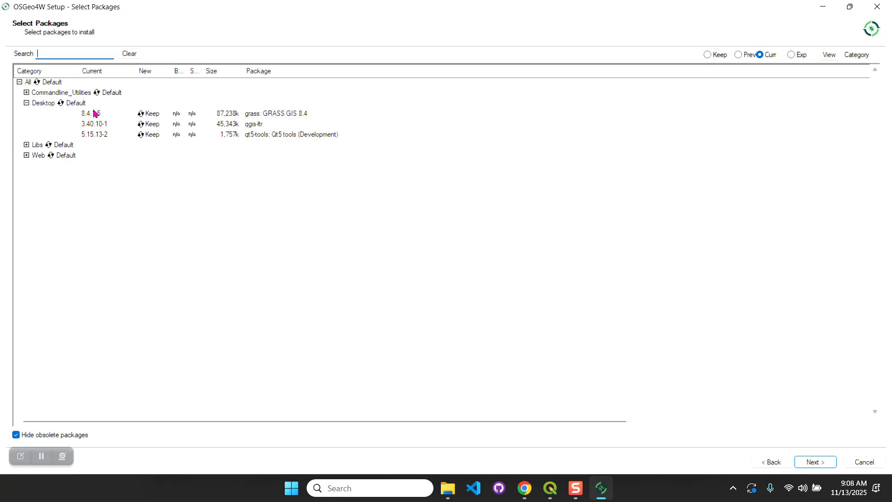
pyautogui.click(150, 115)
pyautogui.click(150, 115)
pyautogui.click(149, 115)
pyautogui.click(150, 115)
pyautogui.click(27, 104)
# - Search the package list for h5py and expand the matching Libs packages
pyautogui.click(26, 114)
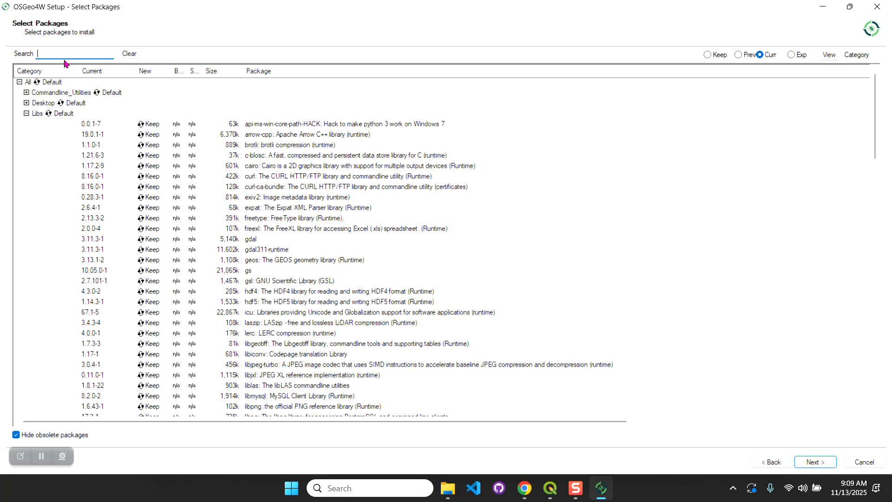
pyautogui.write('h5py')
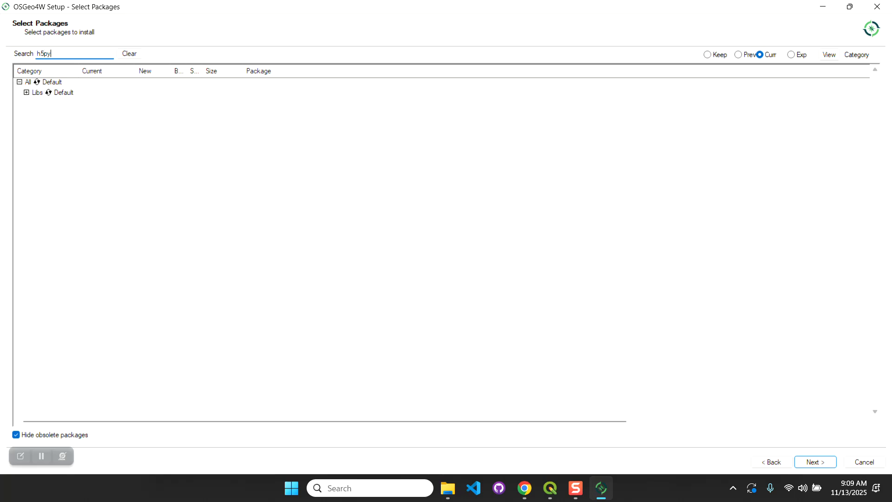
pyautogui.click(27, 93)
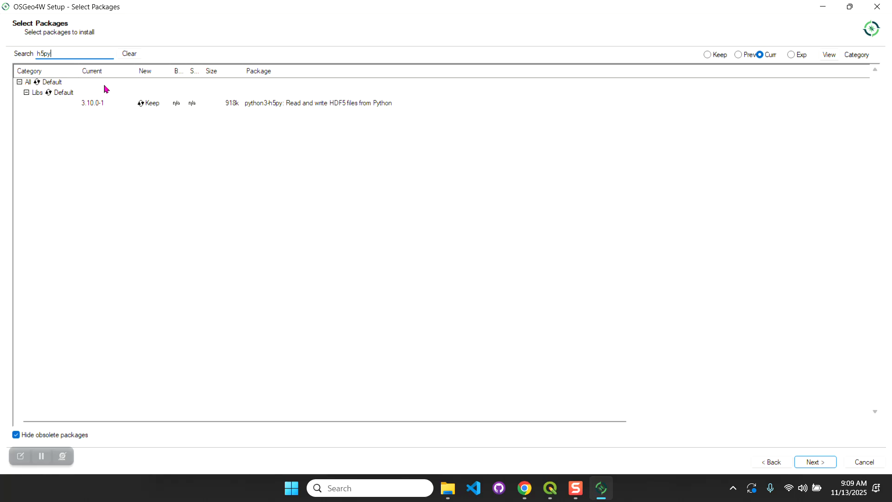
# - Replace the package search with pandas and expand the matching Libs packages
pyautogui.press('BackSpace')
pyautogui.press('BackSpace')
pyautogui.press('BackSpace')
pyautogui.press('BackSpace')
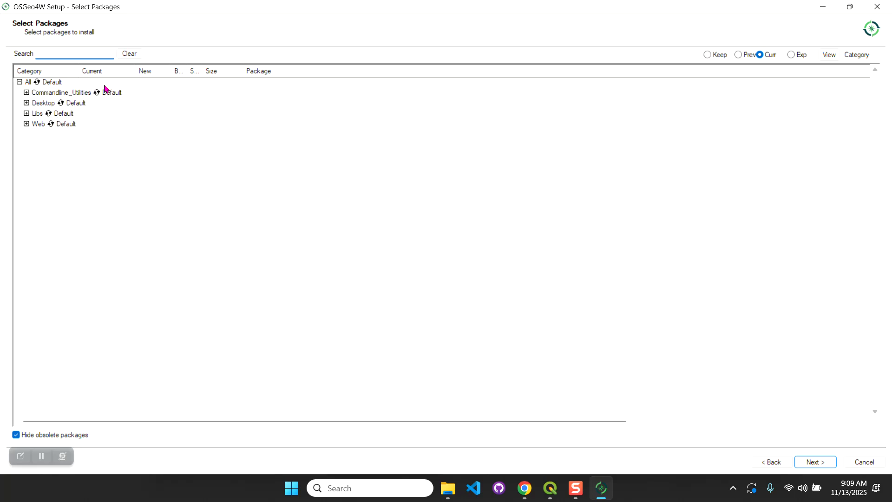
pyautogui.write('pandas')
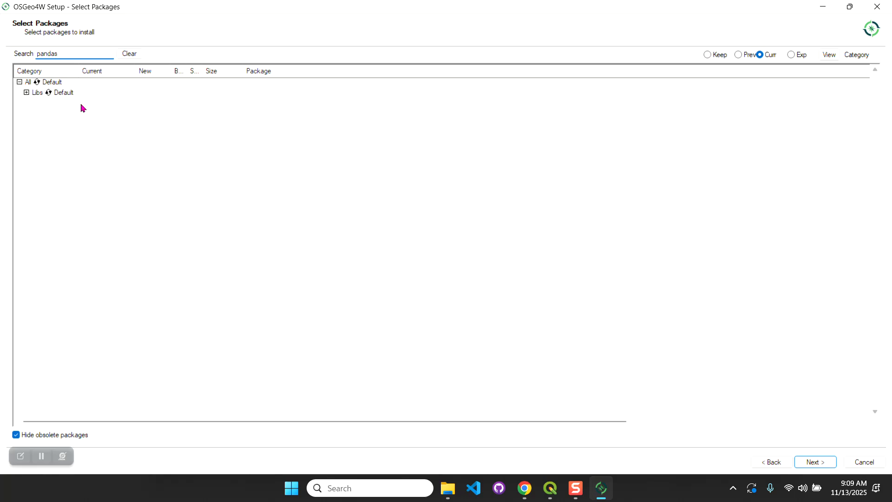
pyautogui.click(27, 93)
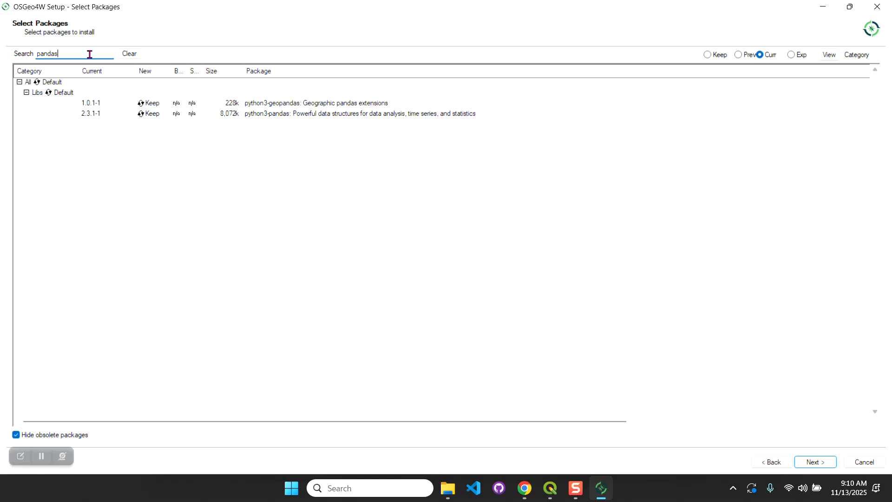
# - Search the package list for netcdf4, expand the matching Libs packages and clear the search
pyautogui.click(123, 55)
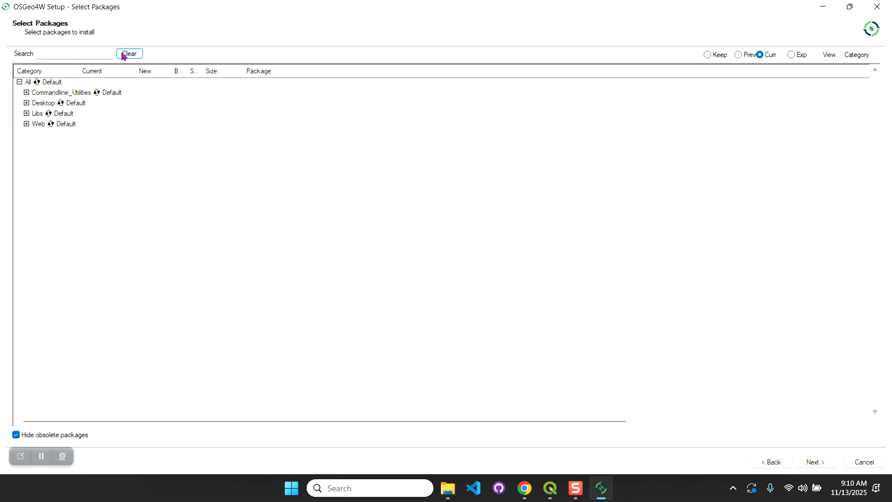
pyautogui.click(100, 54)
pyautogui.write('netc')
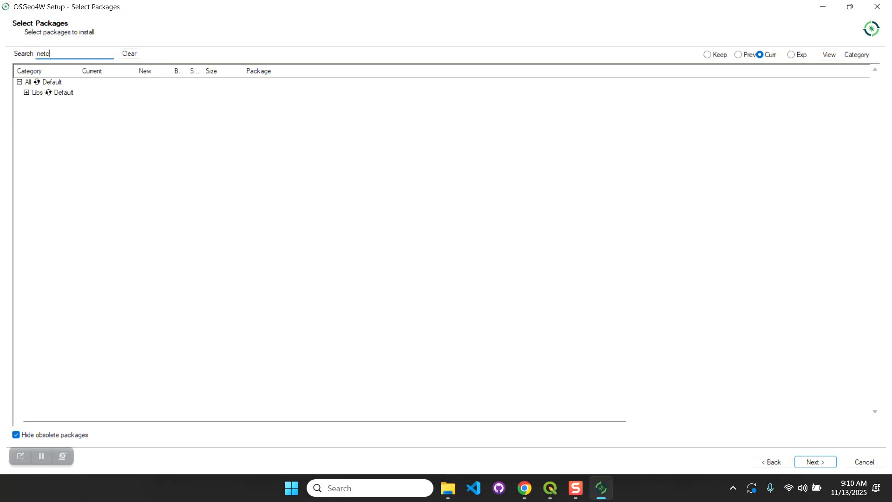
pyautogui.write('df4')
pyautogui.click(26, 92)
pyautogui.press('BackSpace')
pyautogui.press('BackSpace')
pyautogui.press('BackSpace')
pyautogui.press('BackSpace')
pyautogui.press('BackSpace')
pyautogui.press('BackSpace')
pyautogui.press('BackSpace')
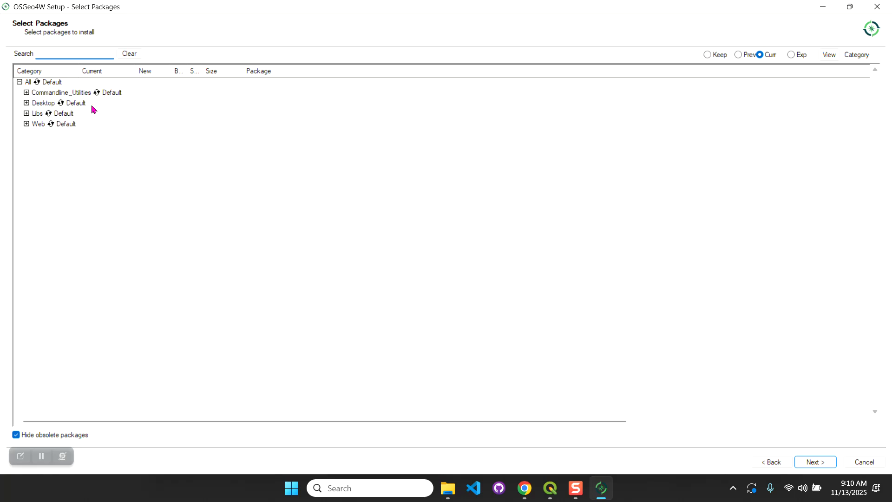
# - Search the package list for networkx, check its Libs entry, and run the OSGeo4W setup through to finish
pyautogui.write('networkx')
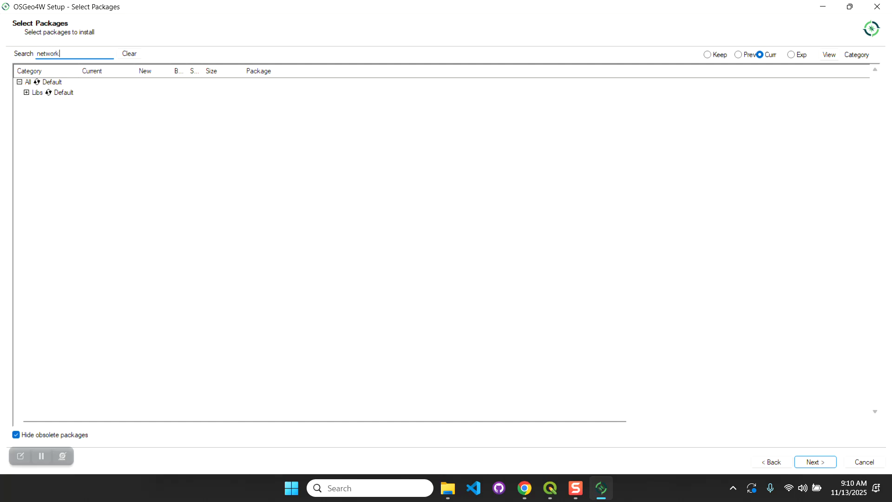
pyautogui.click(26, 92)
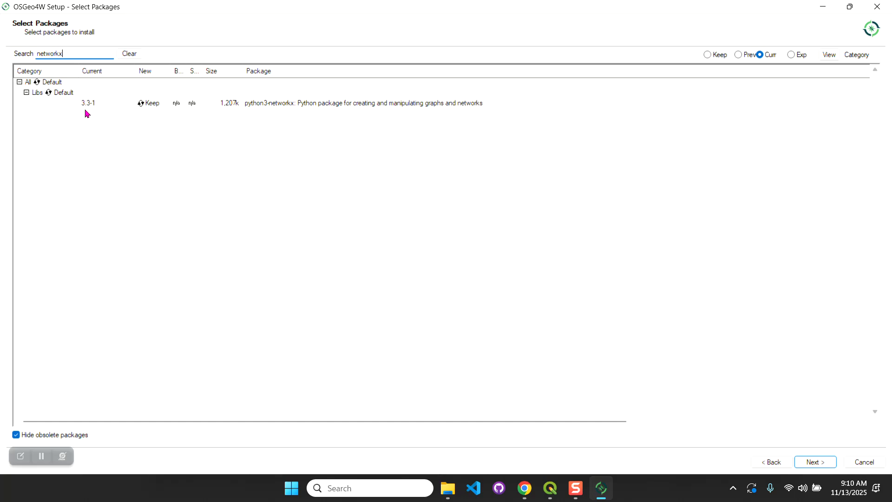
pyautogui.click(27, 93)
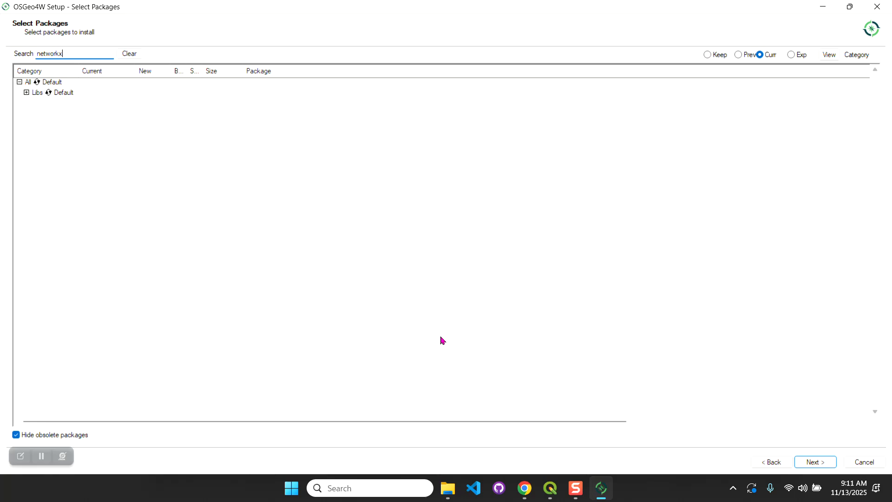
pyautogui.click(815, 462)
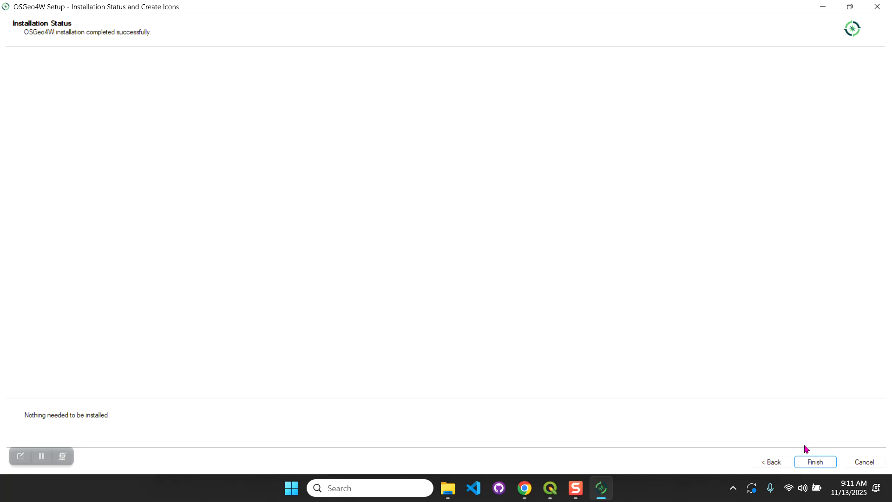
pyautogui.click(815, 465)
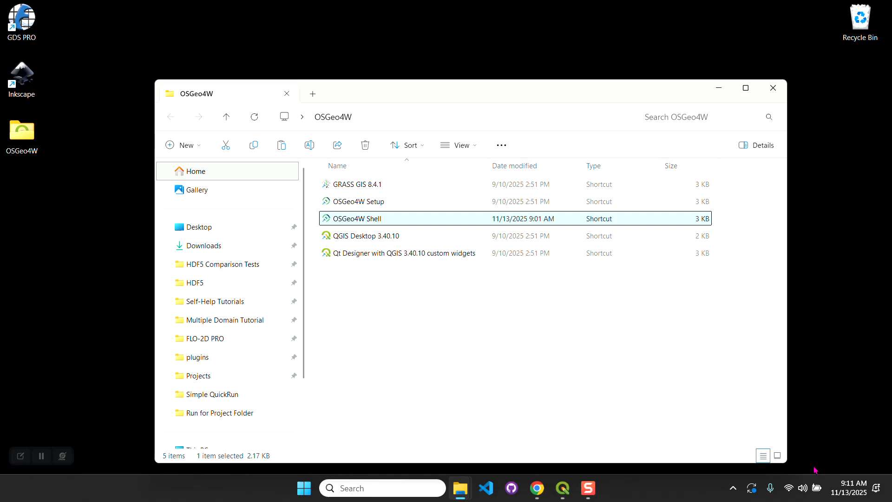
pyautogui.doubleClick(382, 225)
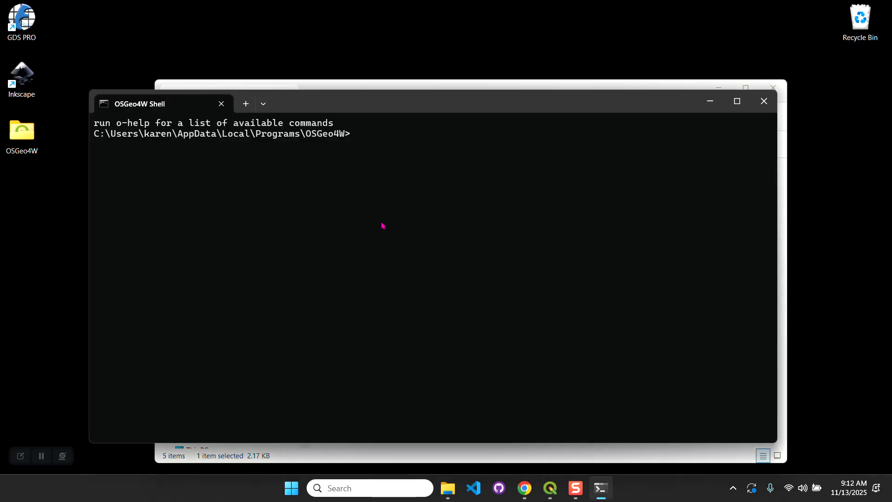
pyautogui.click(764, 101)
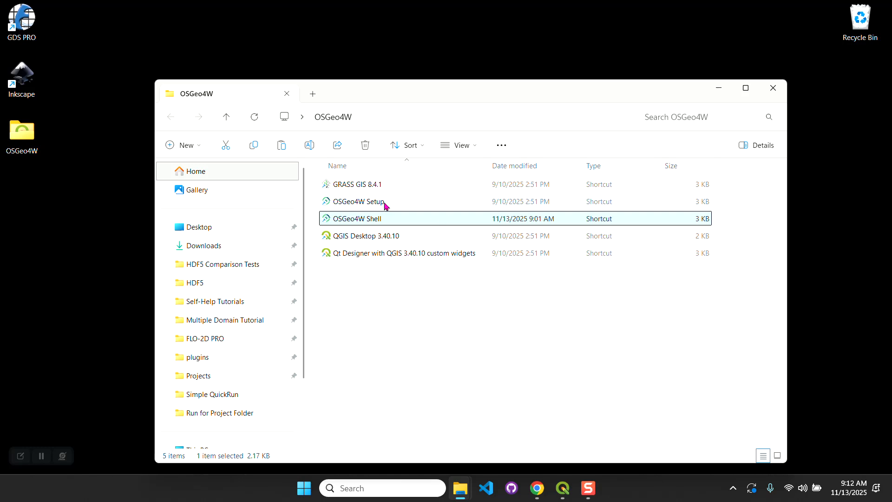
pyautogui.doubleClick(385, 204)
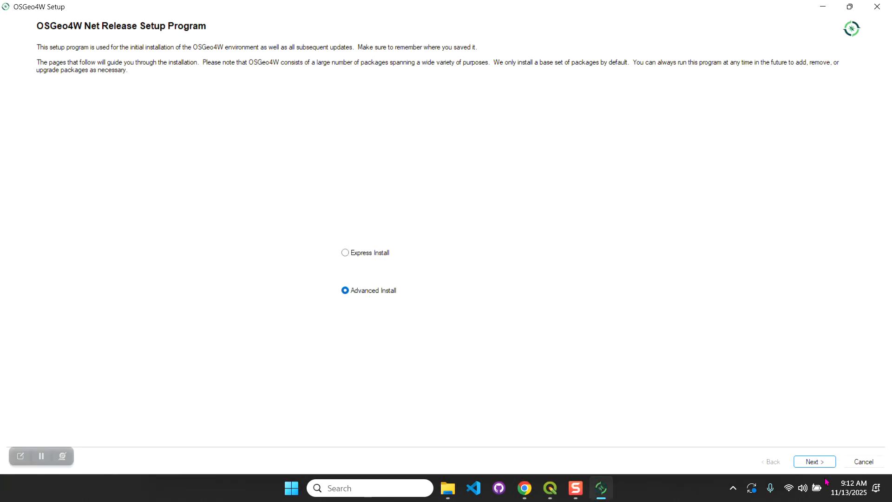
pyautogui.click(813, 461)
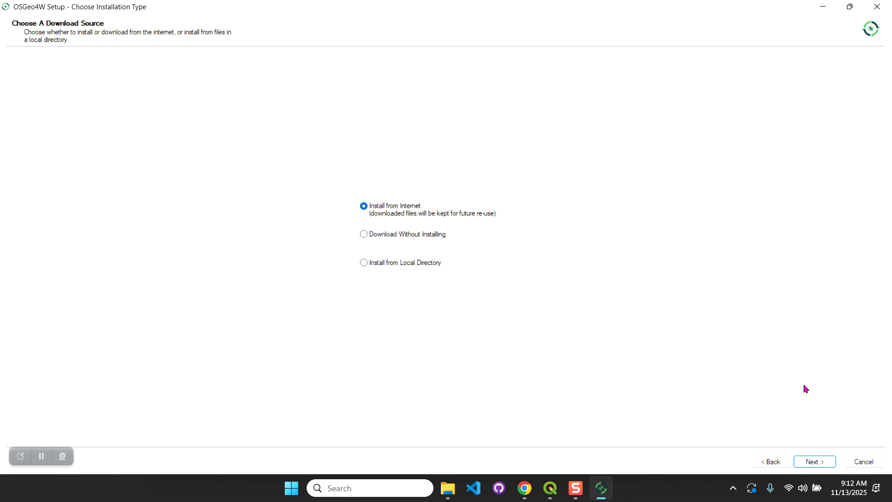
pyautogui.click(875, 463)
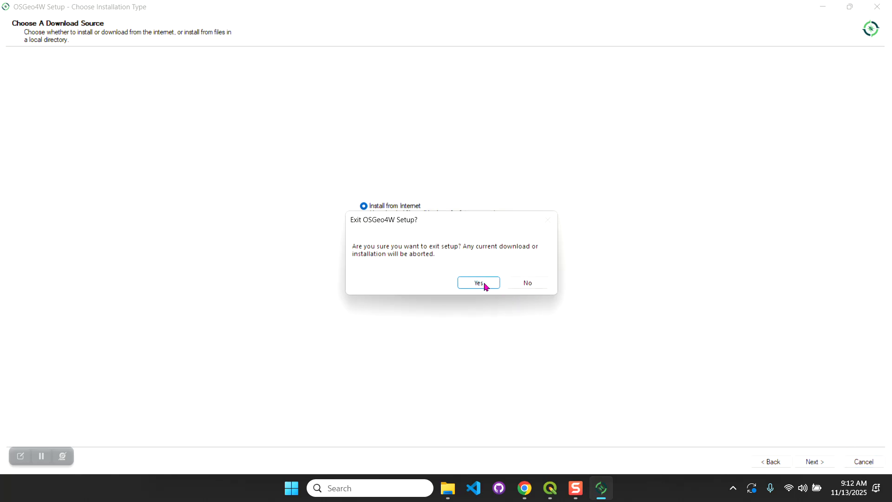
pyautogui.click(485, 286)
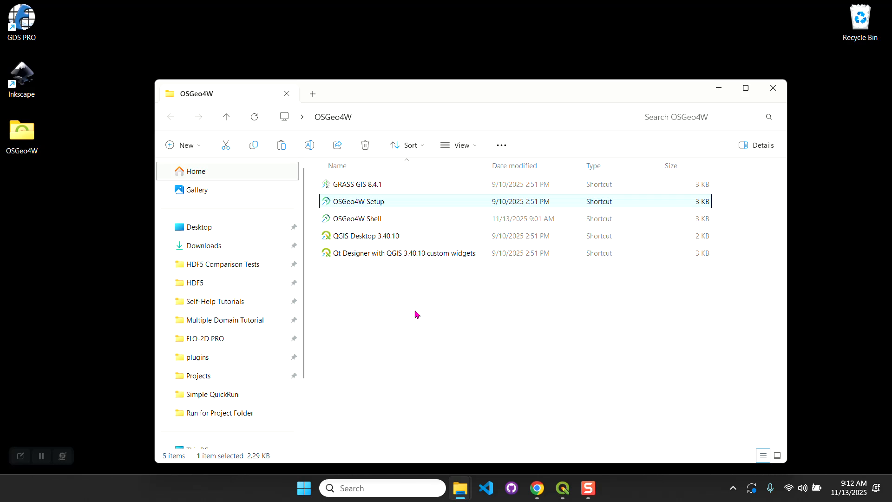
# - Open the OSGeo4W Shell, list its available commands with o-help and review the list
pyautogui.click(359, 222)
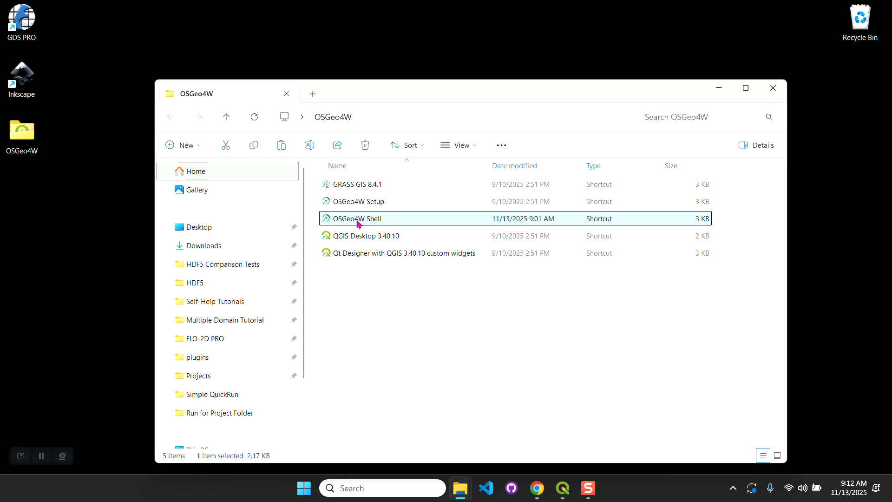
pyautogui.doubleClick(359, 224)
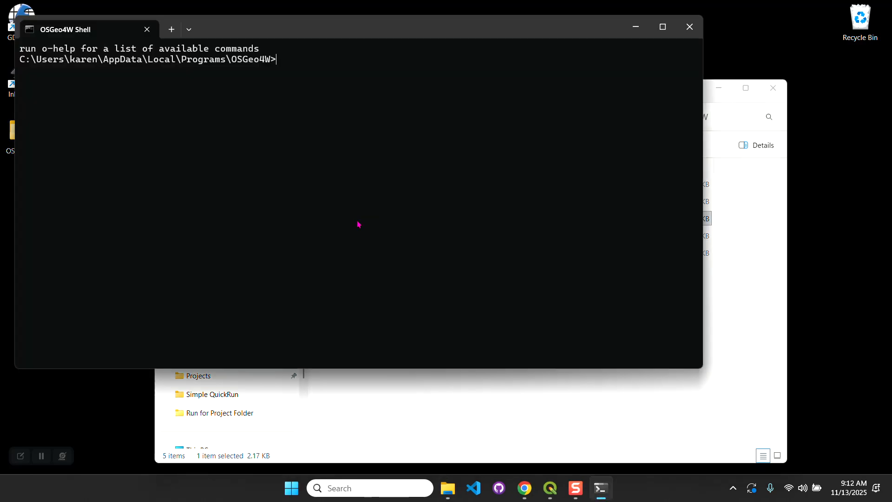
pyautogui.moveTo(405, 29); pyautogui.dragTo(466, 82)
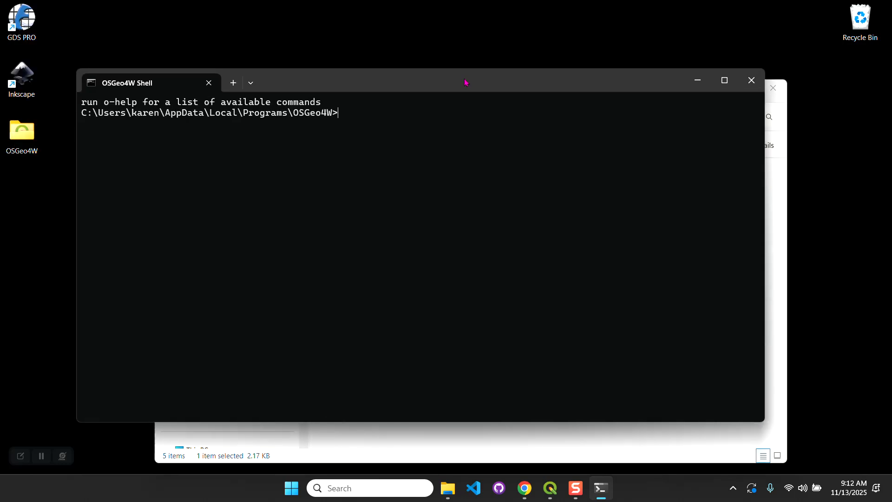
pyautogui.write('o-help')
pyautogui.press('Return')
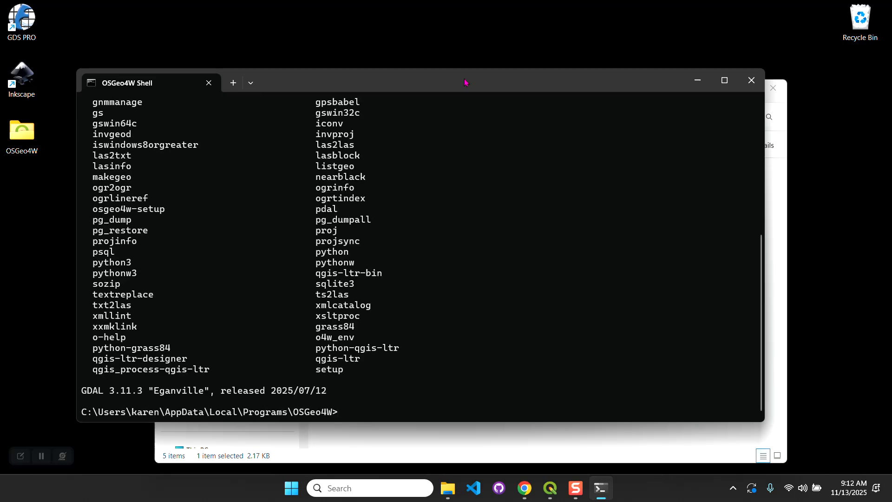
pyautogui.moveTo(762, 256); pyautogui.dragTo(766, 114)
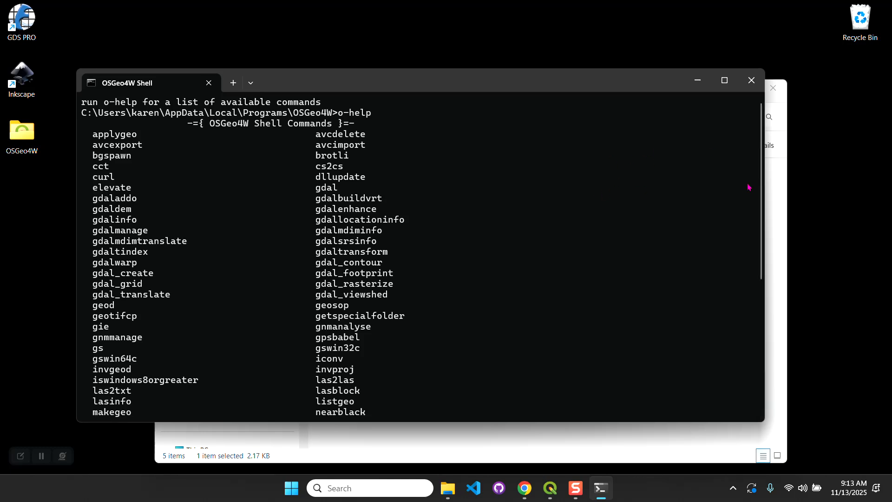
pyautogui.moveTo(760, 181); pyautogui.dragTo(789, 354)
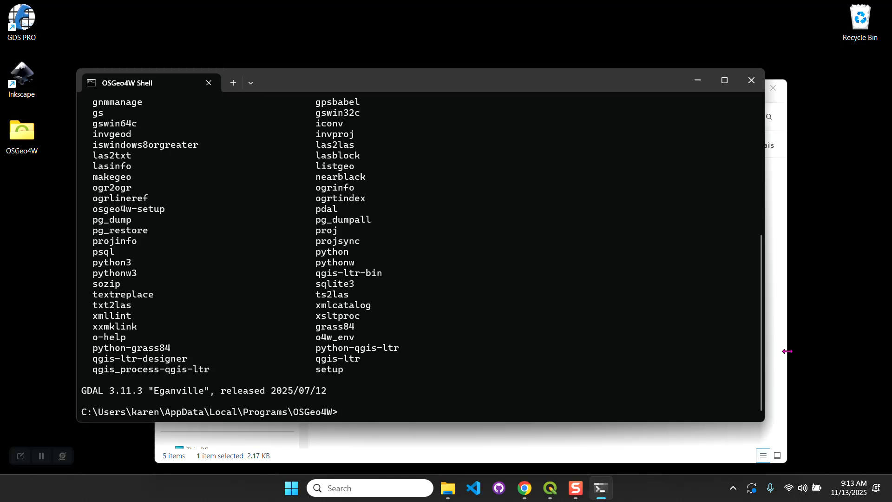
# - Install the rasterio package by running pip install rasterio, and close the shell
pyautogui.write('pip install rasterio')
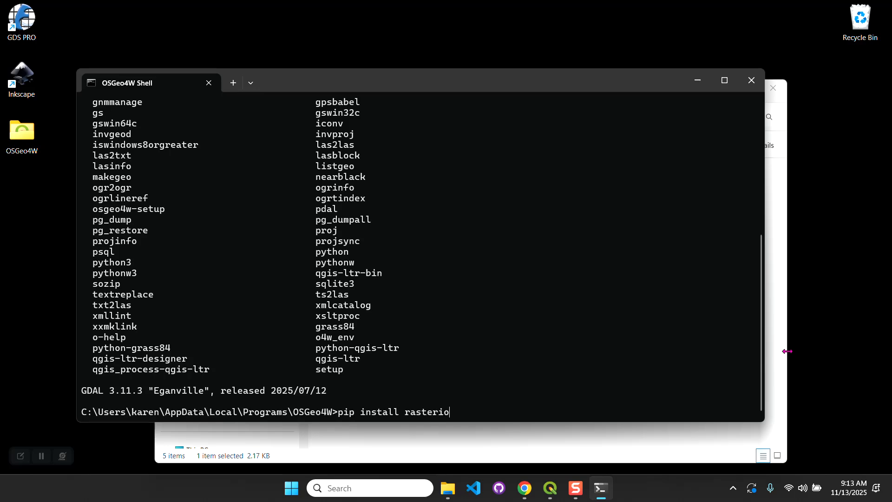
pyautogui.press('Return')
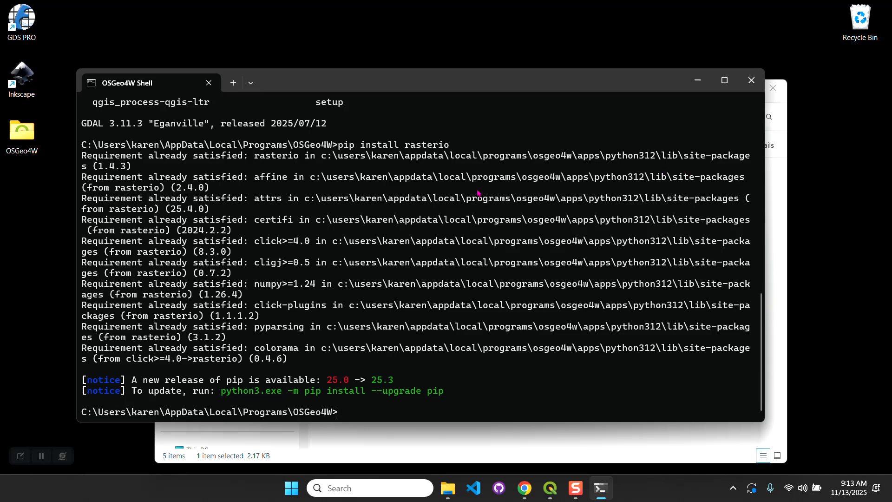
pyautogui.click(752, 81)
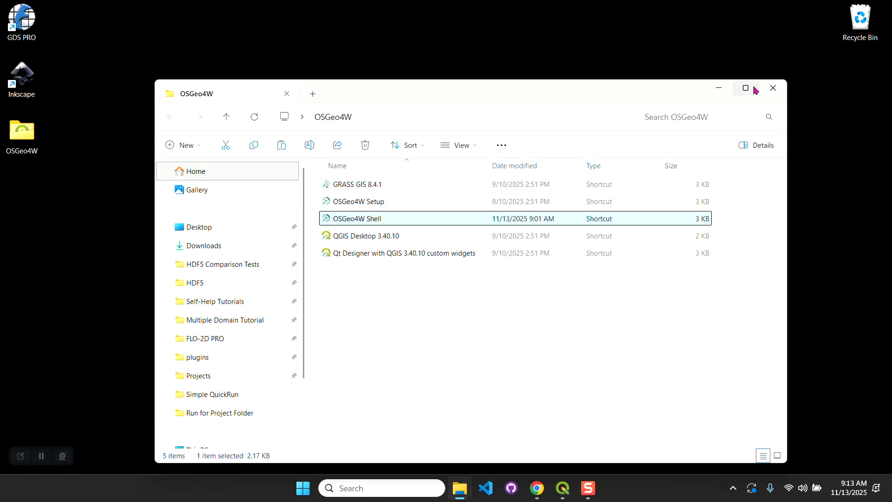
# - Open the OSGeo4W Shell as administrator and close it again
pyautogui.rightClick(370, 220)
pyautogui.click(373, 161)
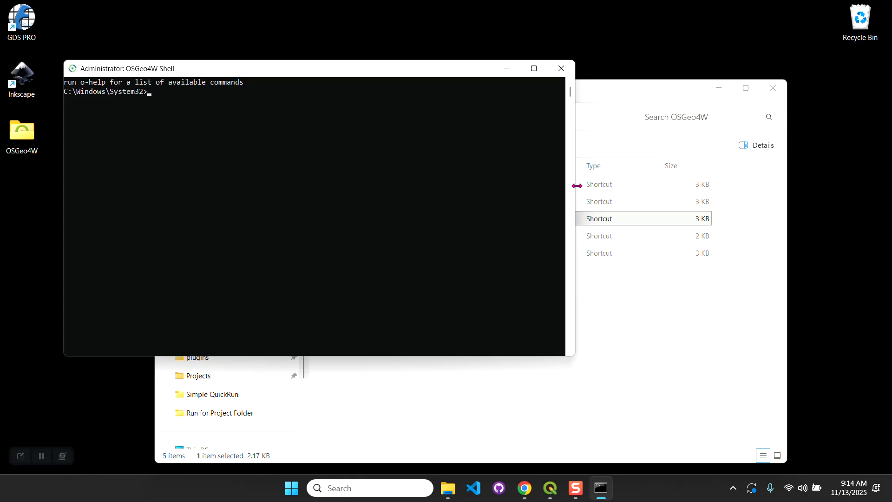
pyautogui.click(562, 69)
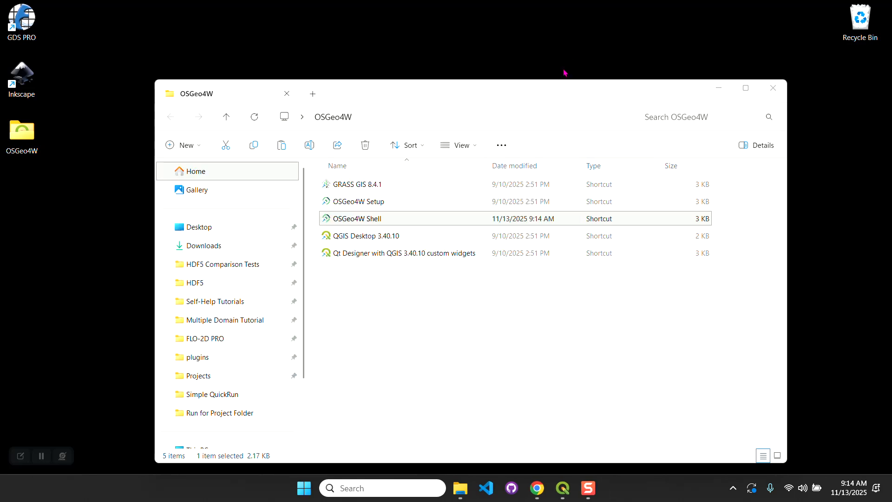
# - Switch to the QGIS window
pyautogui.click(563, 488)
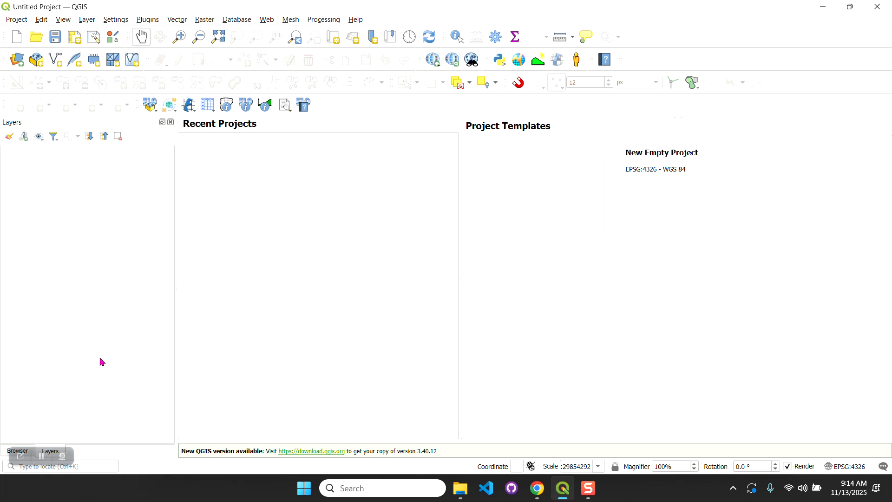
pyautogui.click(43, 458)
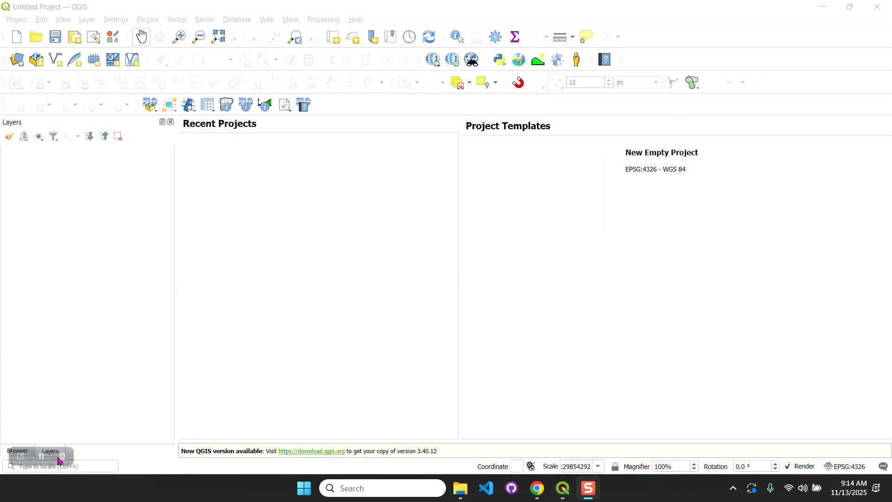